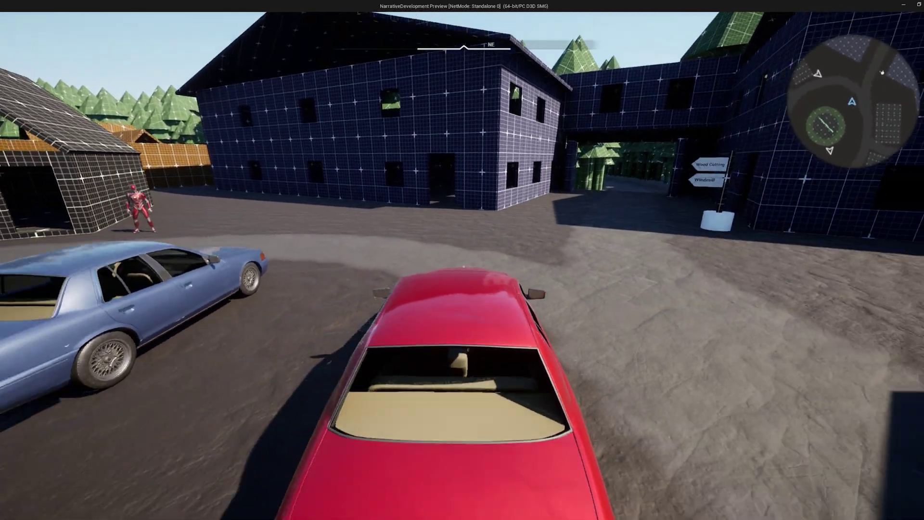
Step: Drive the red car through the passage under the building and along the forest road
key(w)
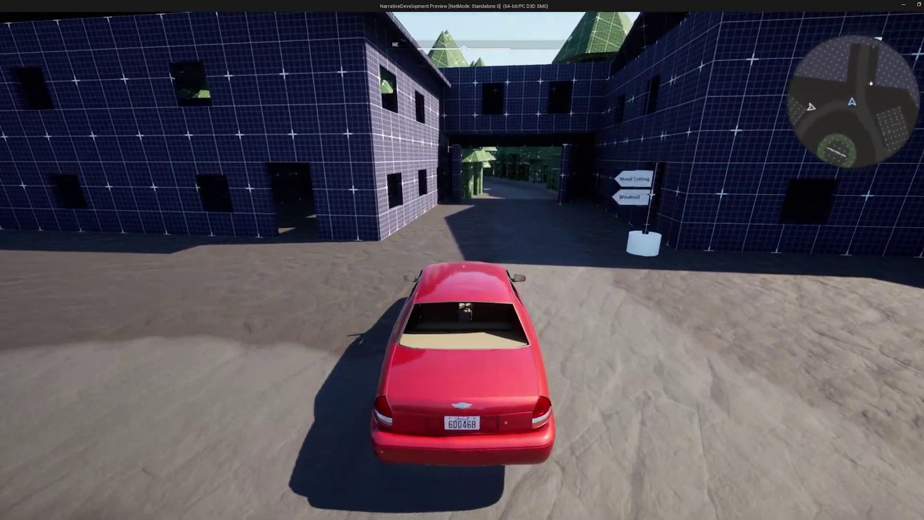
key(w)
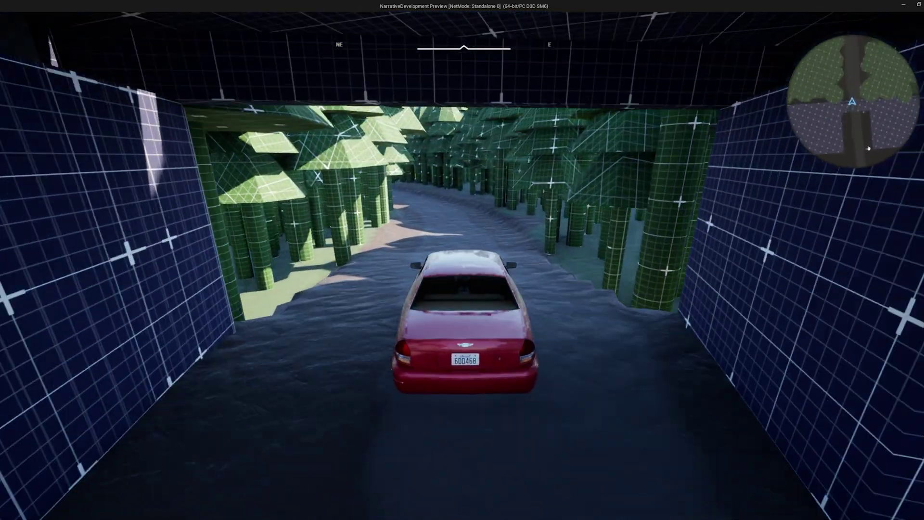
key(w)
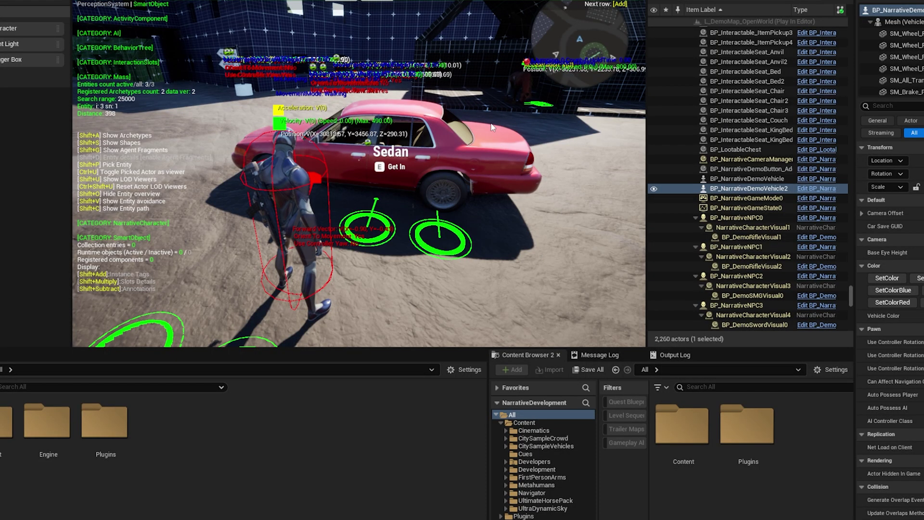
key(w)
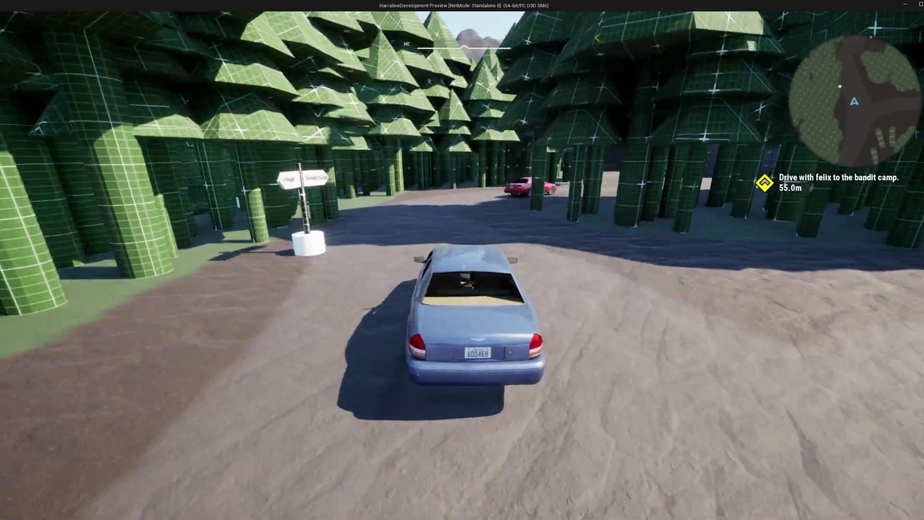
Step: Steer the blue sedan through the forest to pull up beside the red car, then stop play
key(w)
key(d)
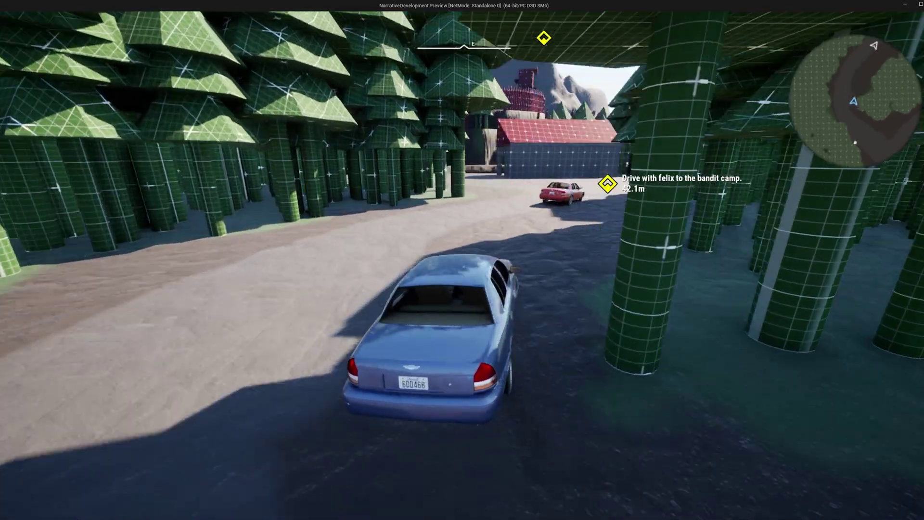
key(w)
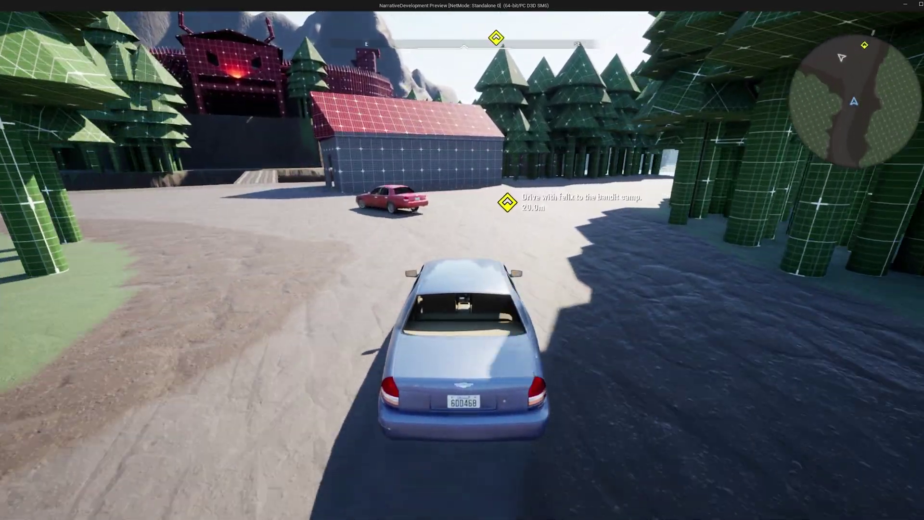
key(w)
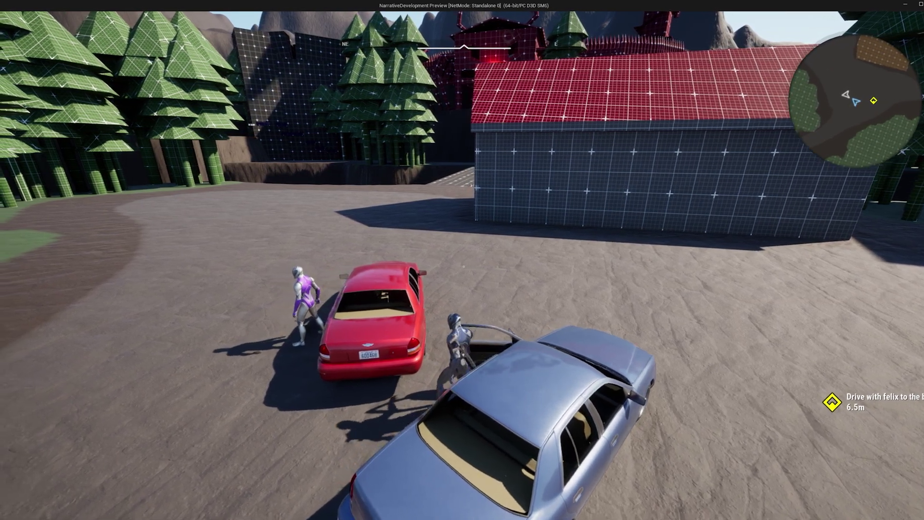
key(Escape)
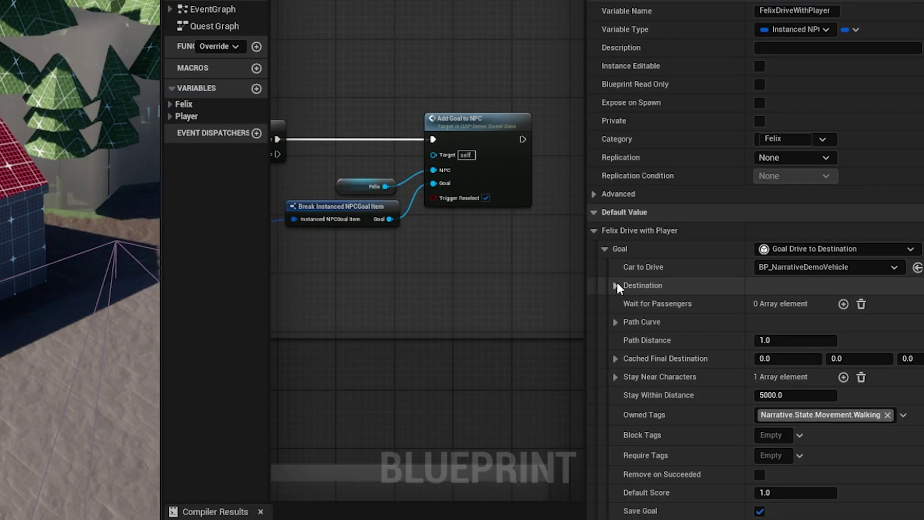
Step: Expand Felix's Destination values and pick BP_NarrativeDemoVehicle as the car to drive
click(616, 284)
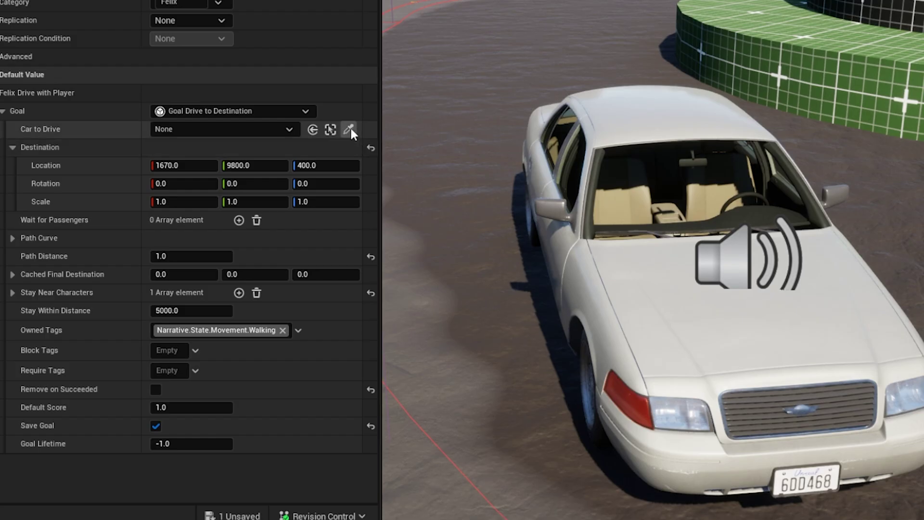
click(348, 129)
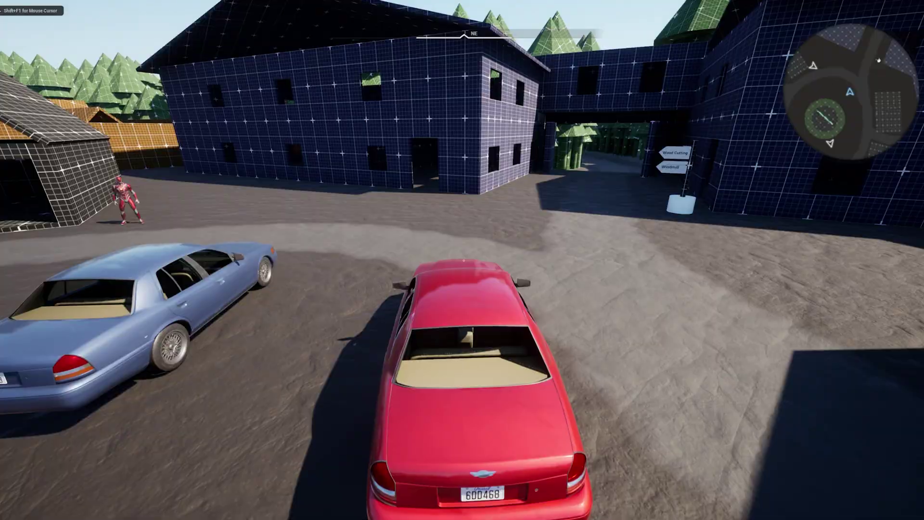
Step: Wait 9 hours until night at 23:13, then drive the red car to the bandit camp
key(t)
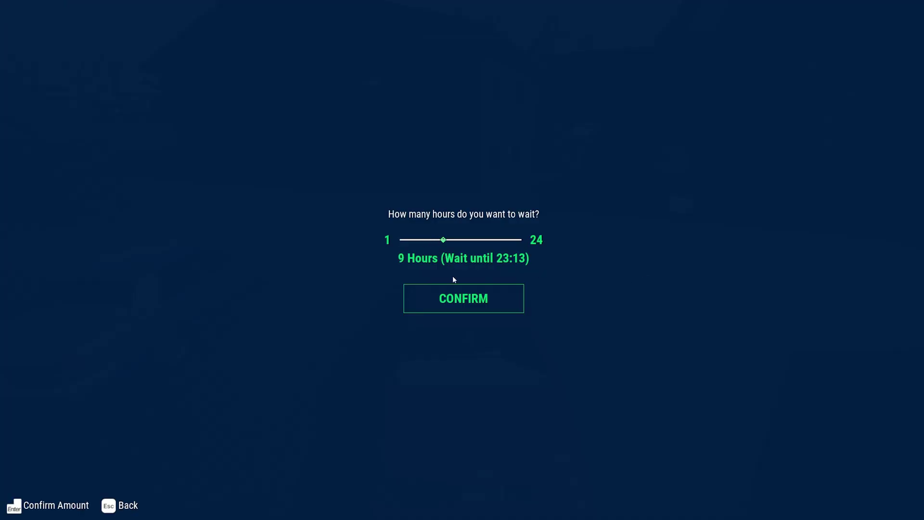
click(454, 292)
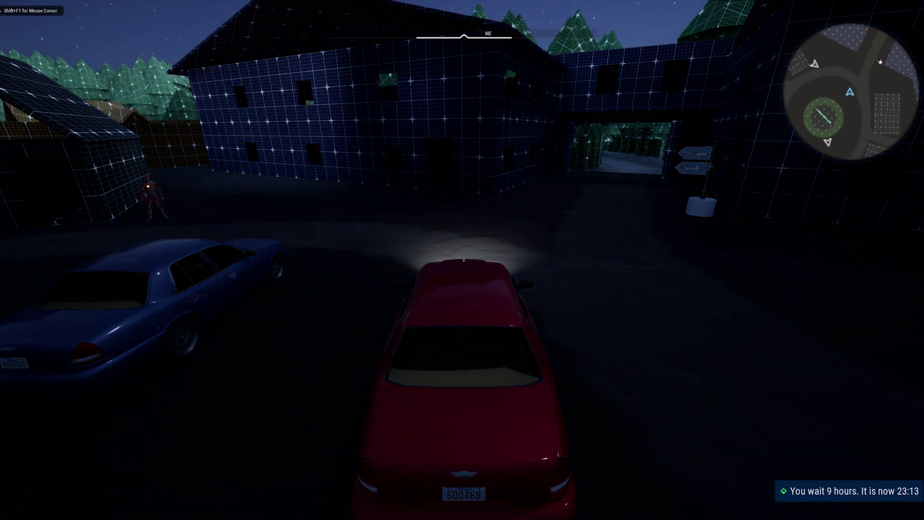
key(w)
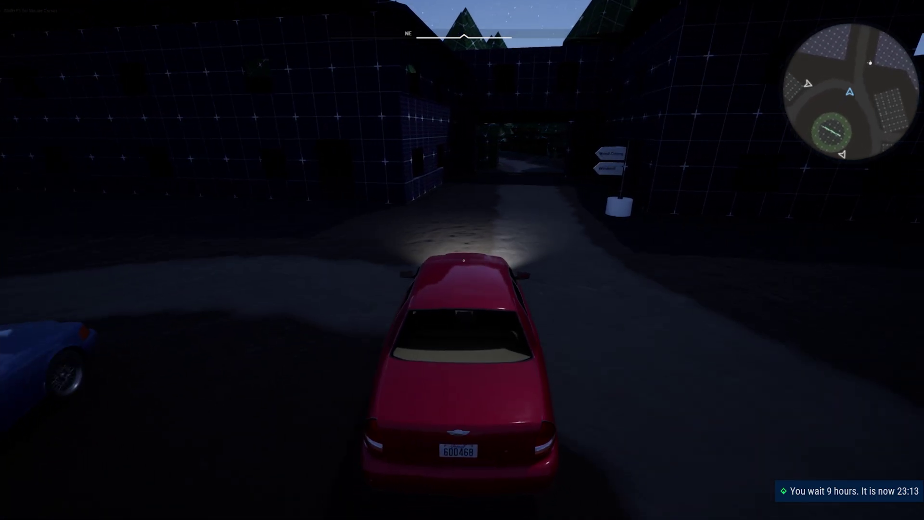
key(w)
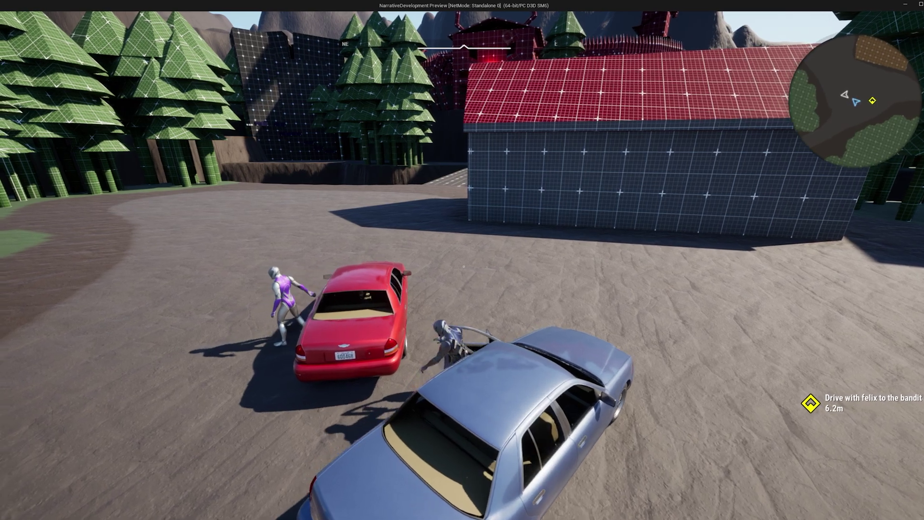
key(w)
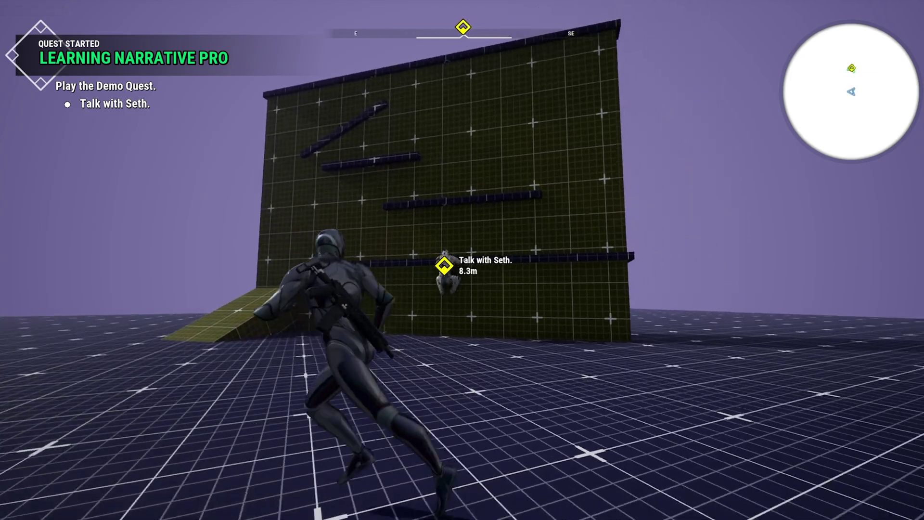
Step: Jump onto the wall ledge, shimmy left along it, and climb up to Seth's ledge
key(space)
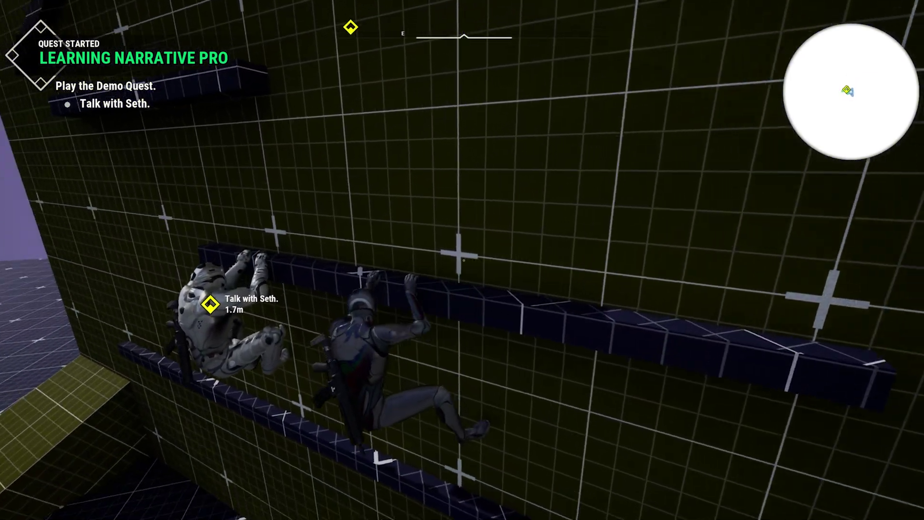
key(a)
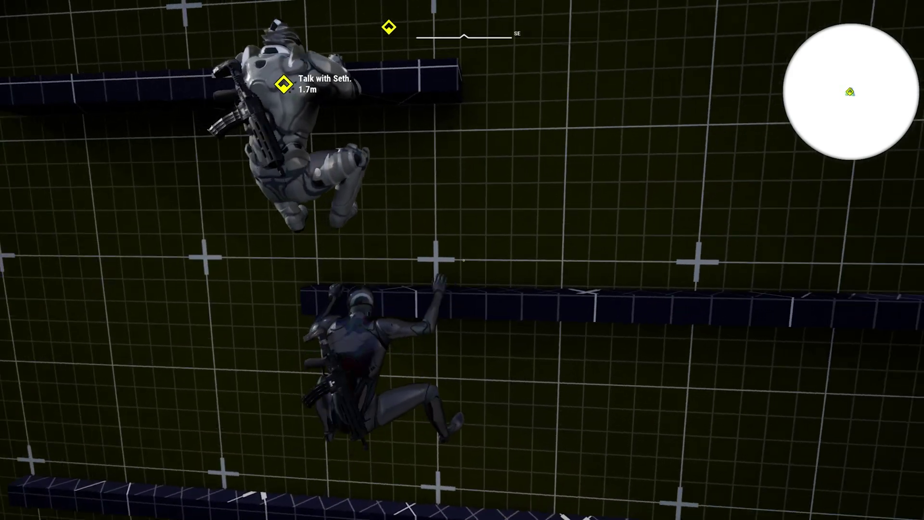
key(w)
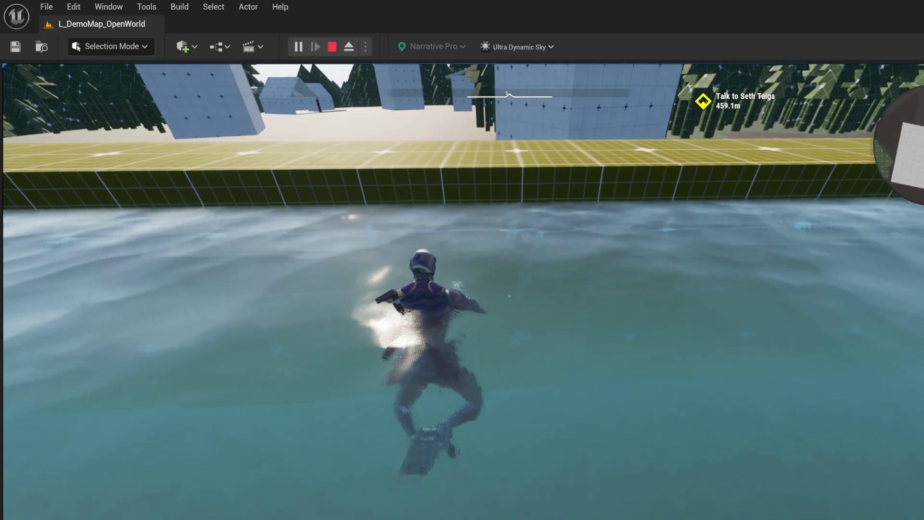
Step: Swim across the pool, cross the yellow ledge, and swim up toward the surface
key(w)
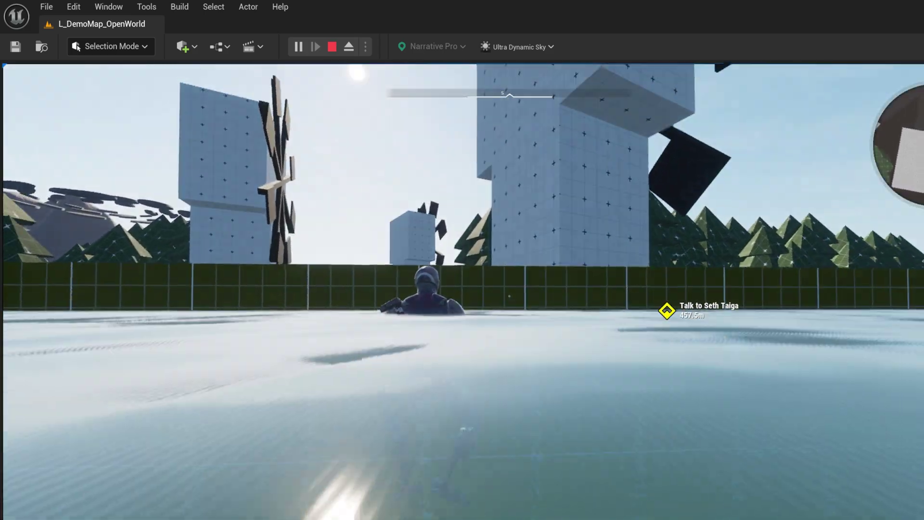
key(w)
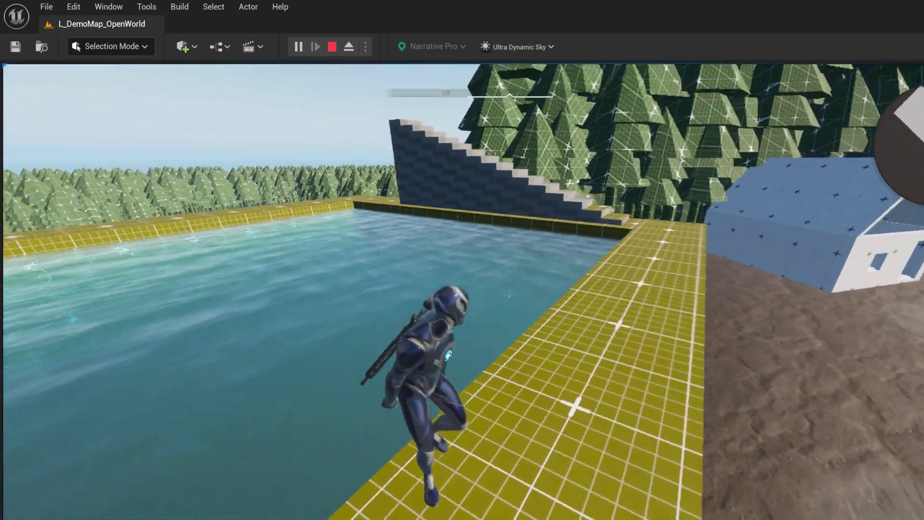
key(w)
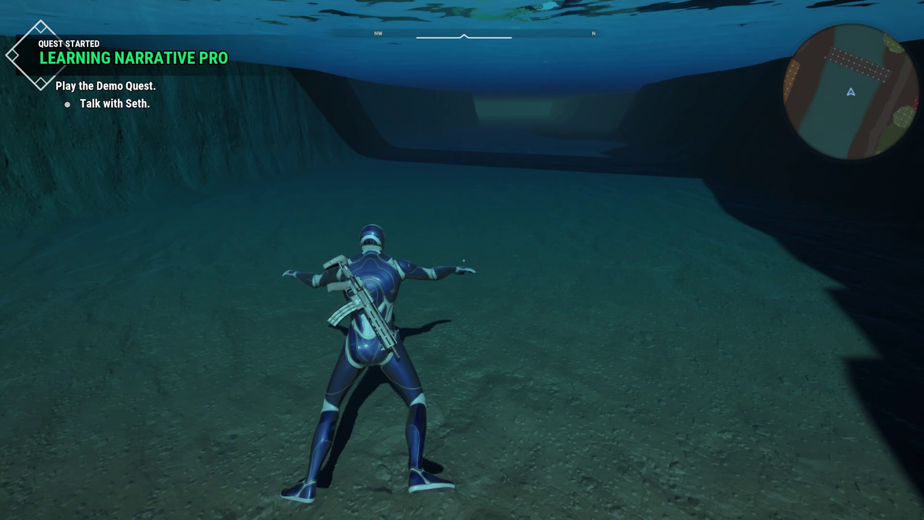
key(w)
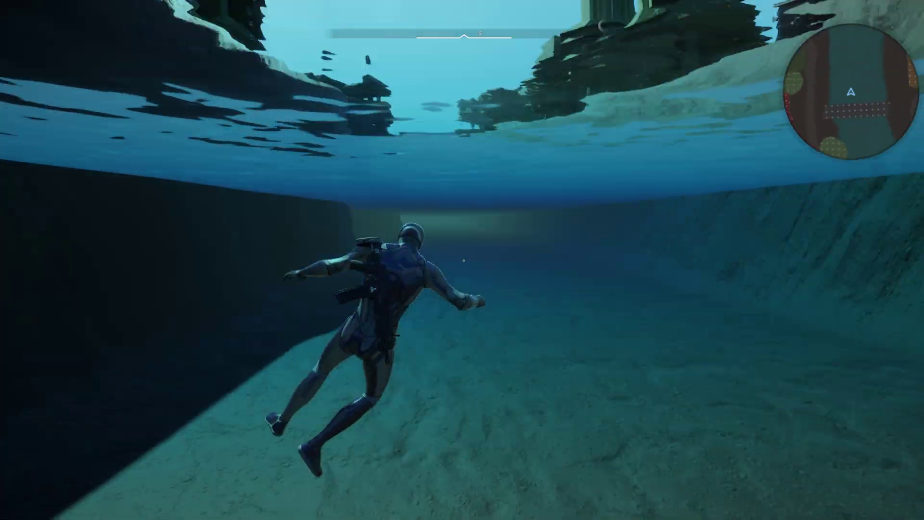
Step: Surface in the canal and run the character toward the red fortress
key(w)
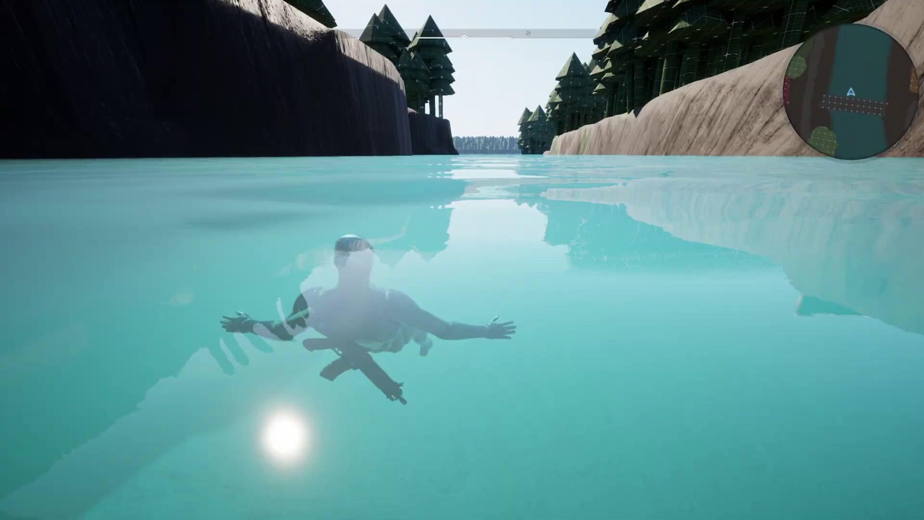
key(w)
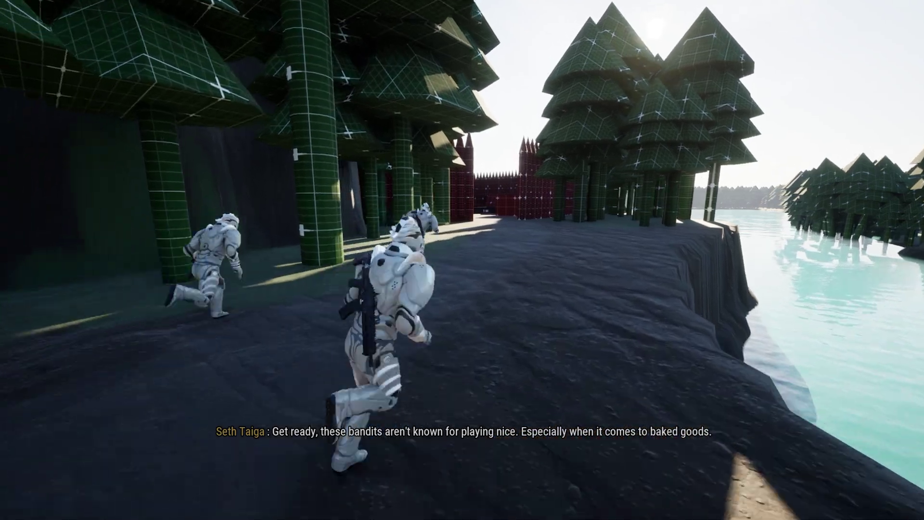
key(w)
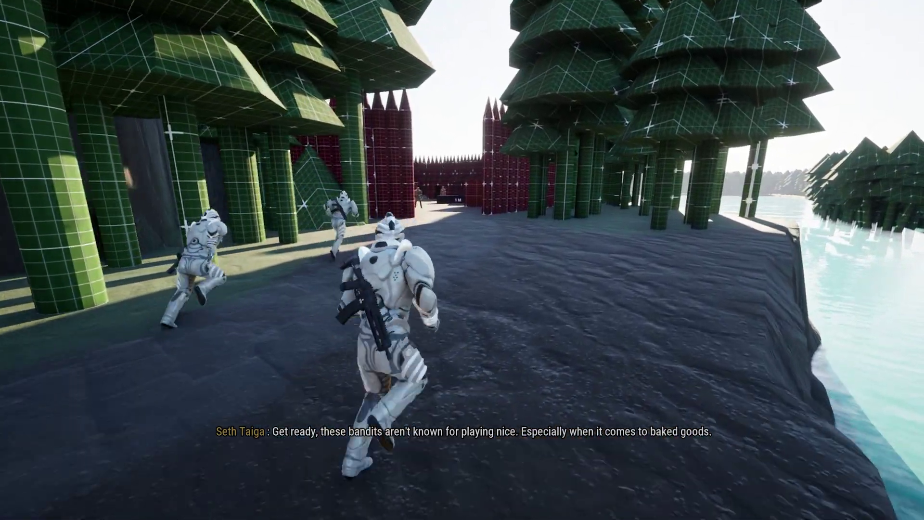
key(w)
Step: Save the game into the first save slot, confirming the overwrite
key(Escape)
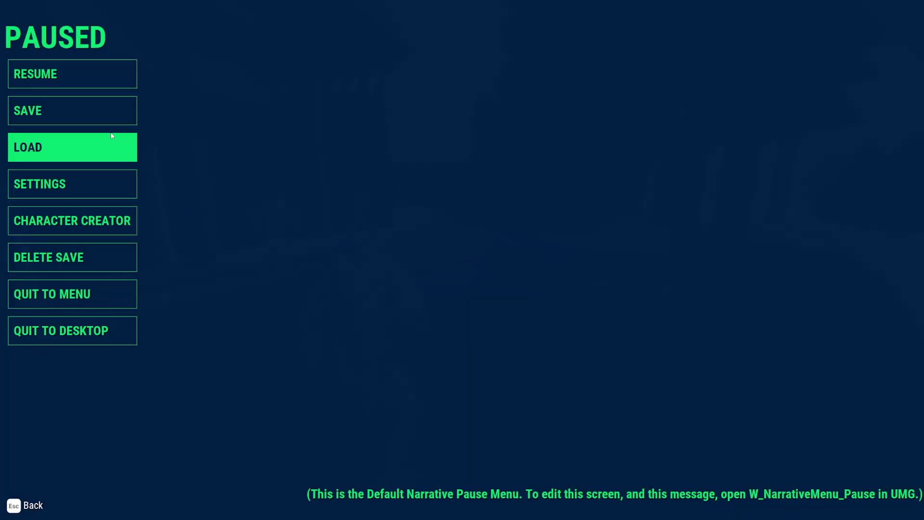
click(108, 113)
click(380, 186)
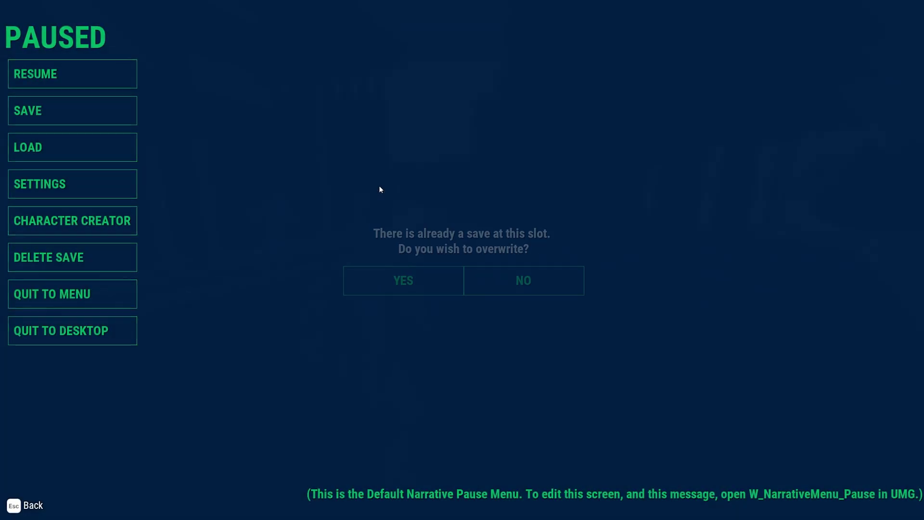
click(418, 278)
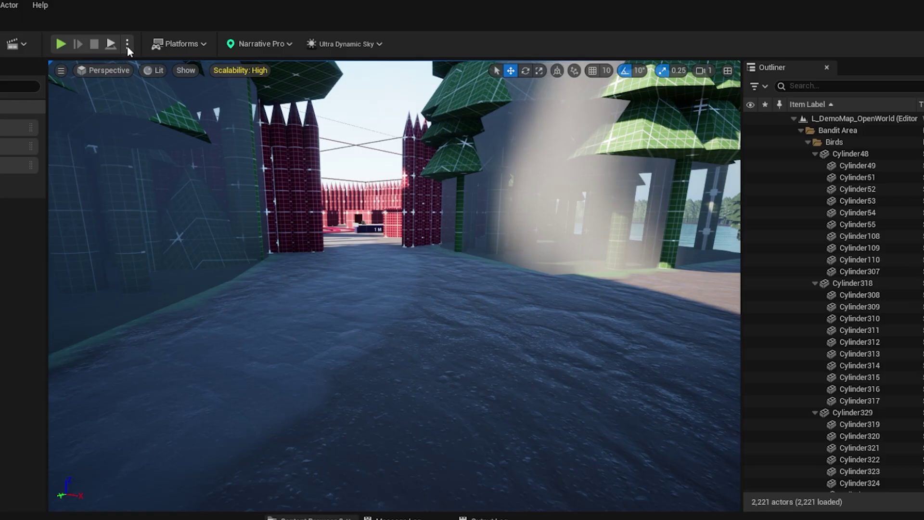
click(127, 44)
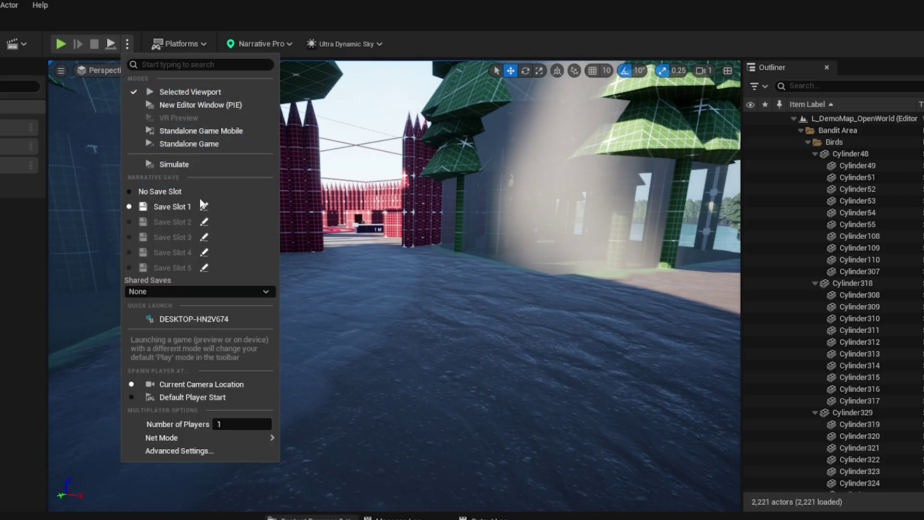
Step: Rename the first slot to Bandit Camp Fight and launch play from that save
key(Return)
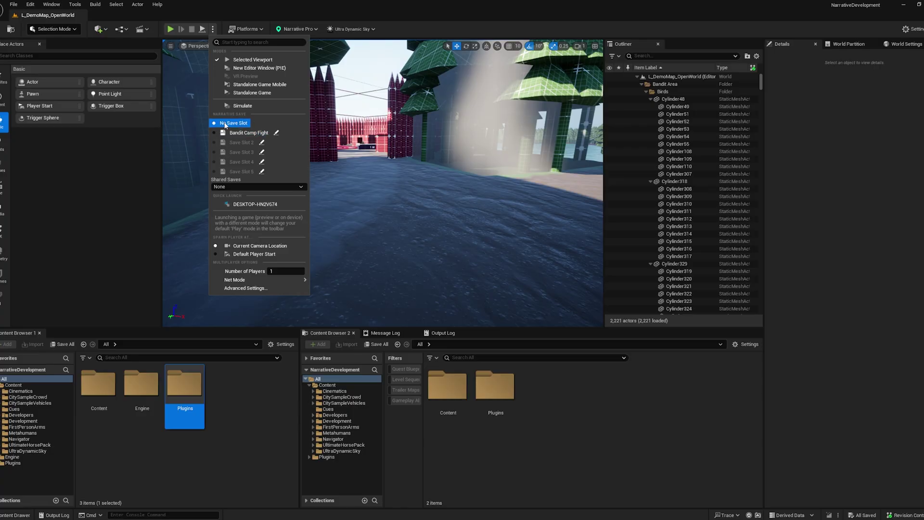
click(230, 136)
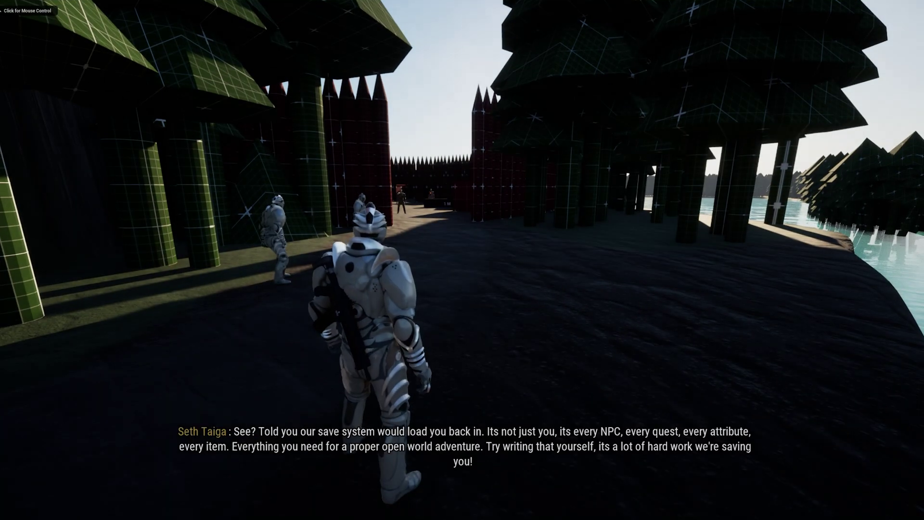
click(462, 260)
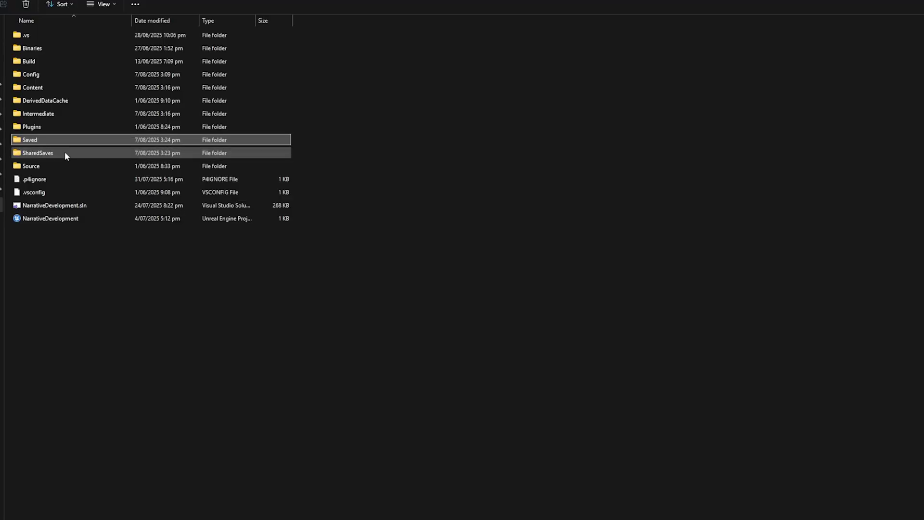
double_click(65, 151)
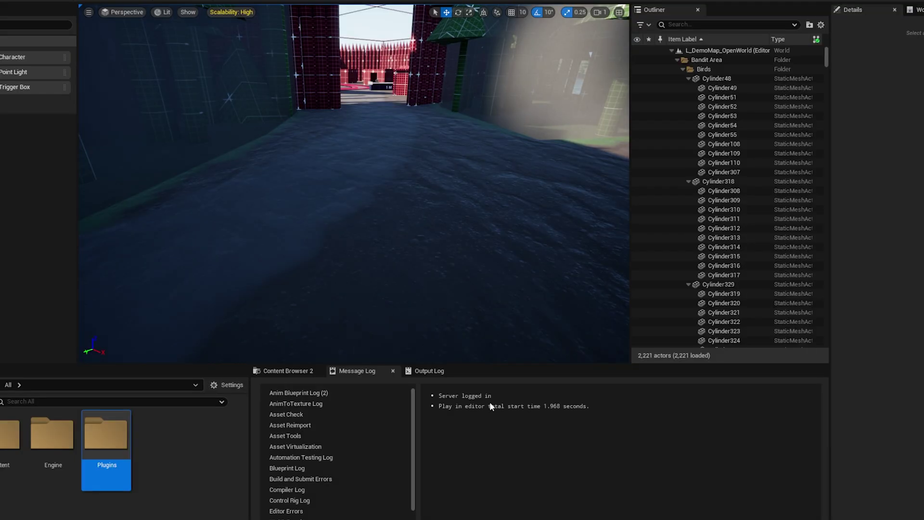
Step: Set BanditCampFight as the shared save, play the level, then stop the session
click(145, 4)
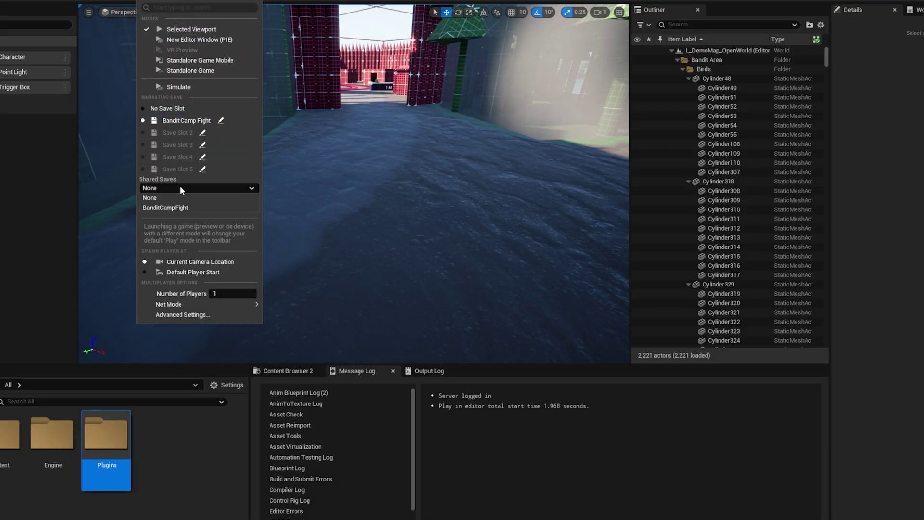
click(169, 208)
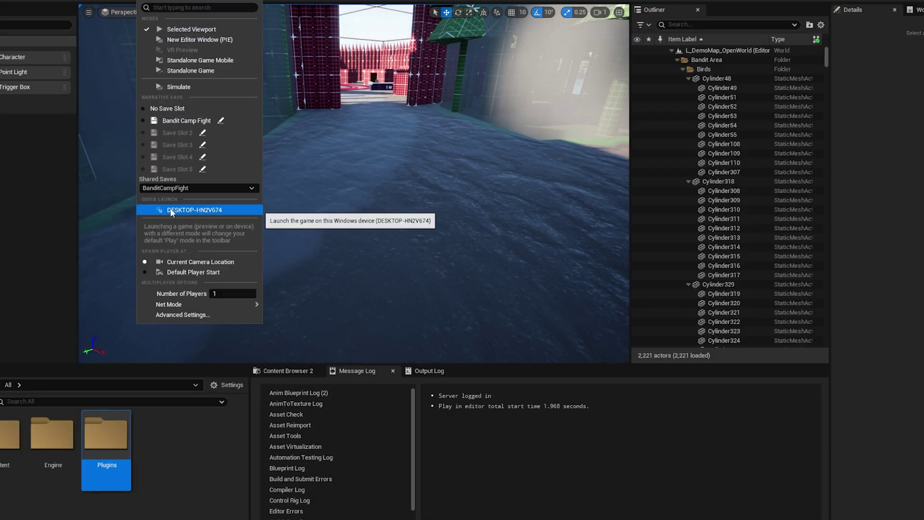
click(174, 33)
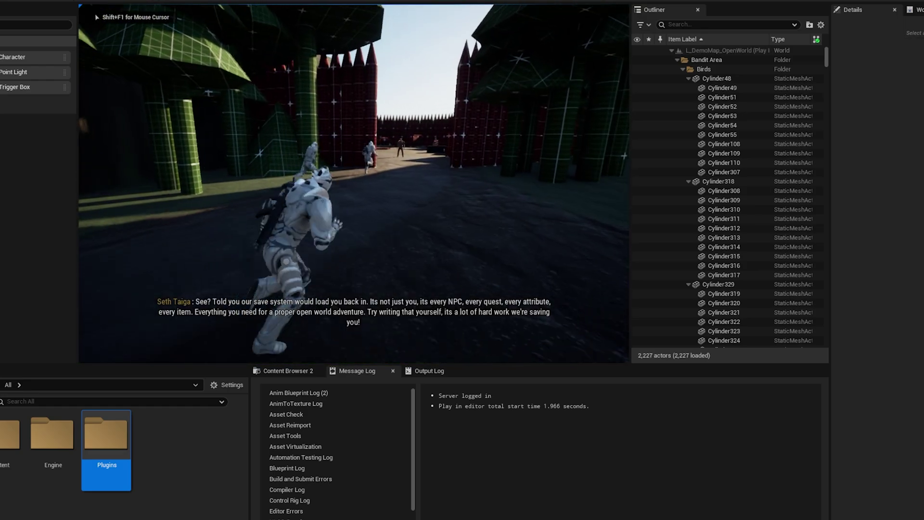
key(Escape)
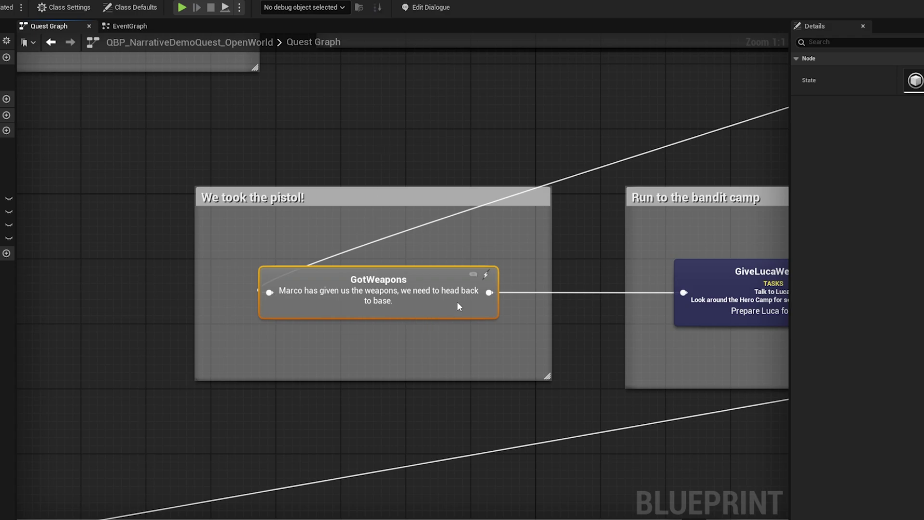
Step: Set GotWeapons' Seth Taiga line to 'You got the pistol, nice!' and test by taking the pistol
click(473, 274)
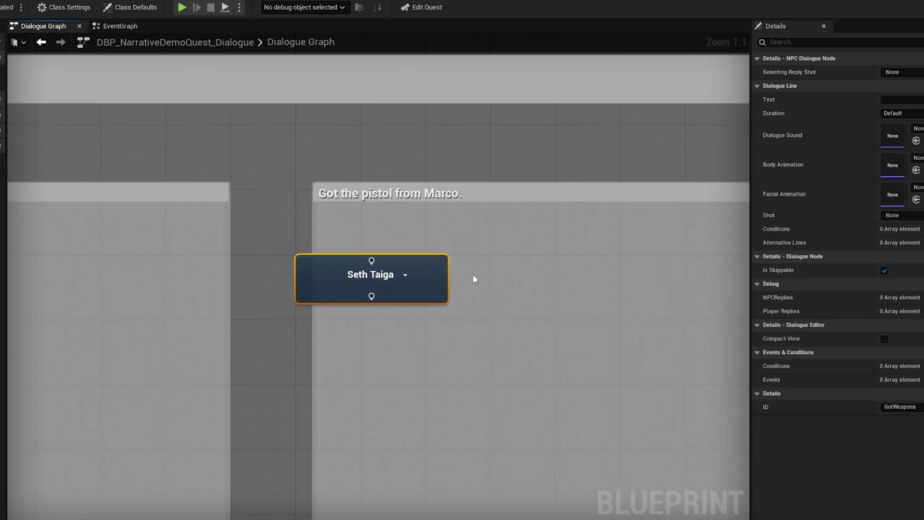
drag(445, 291, 592, 283)
click(900, 99)
text(You got the pistol, nice!)
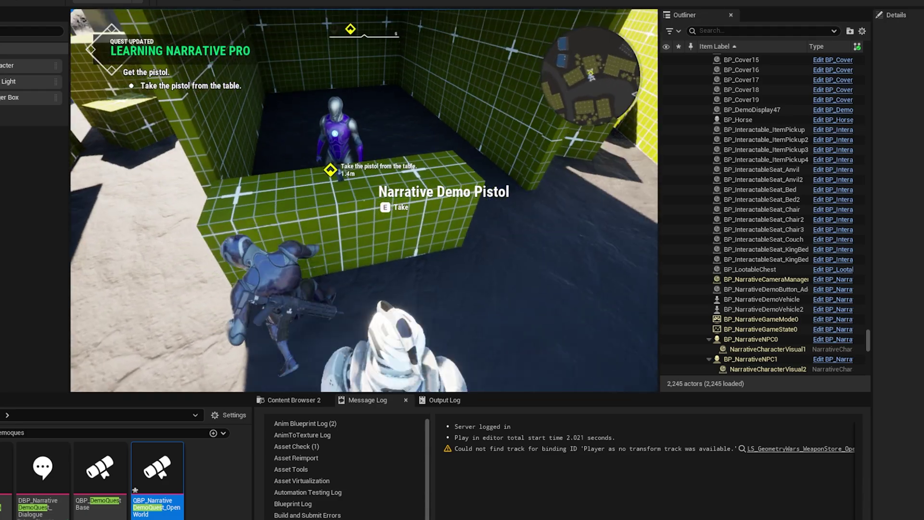
key(w)
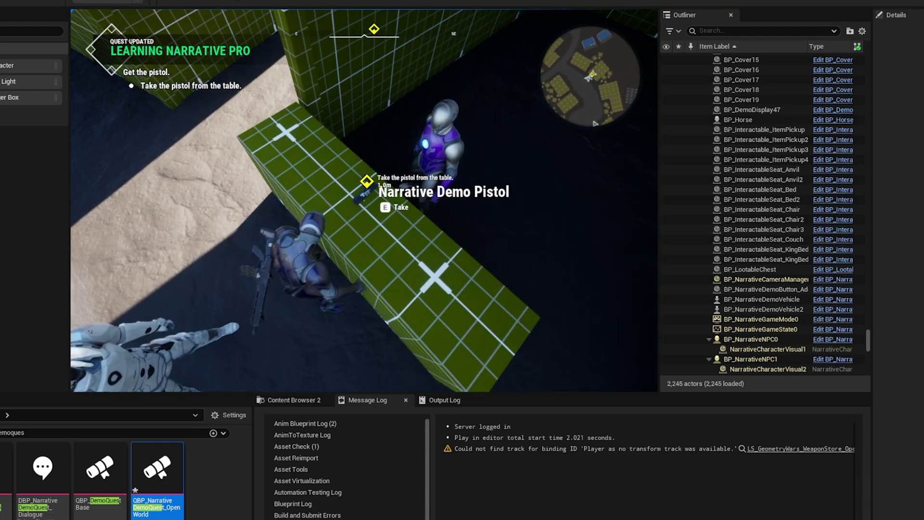
key(e)
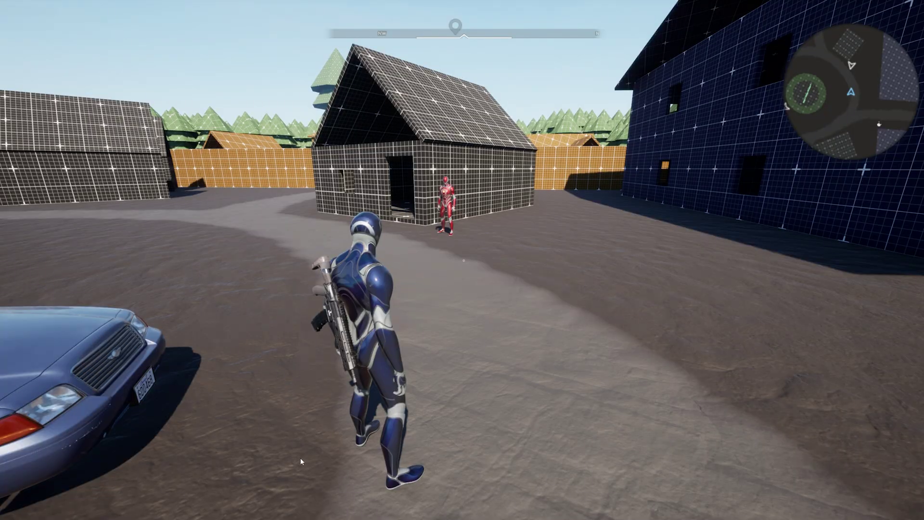
Step: Approach the Suspicious Man, reply with Doubt, and follow him into the alley
key(w)
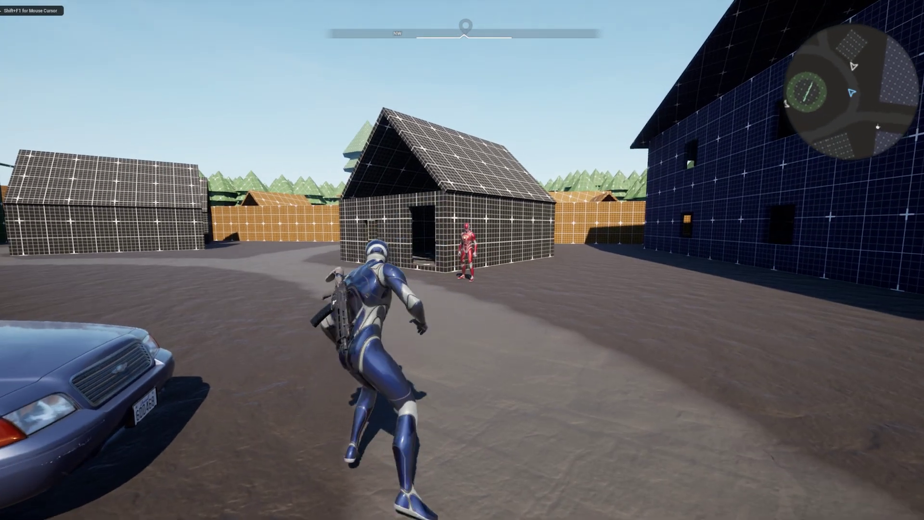
key(w)
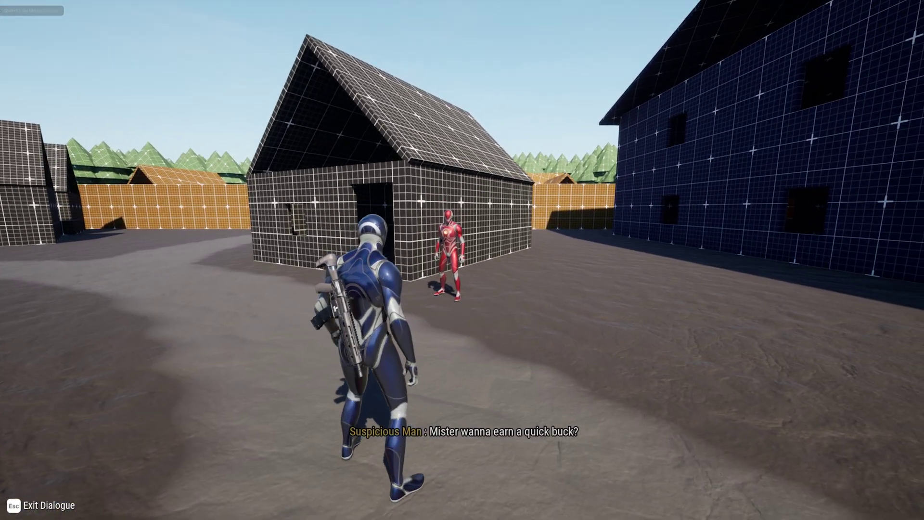
key(w)
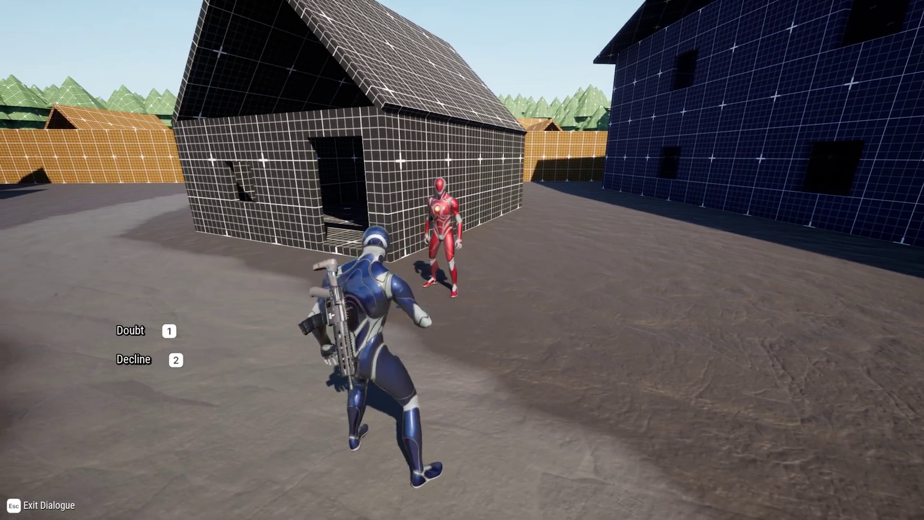
key(1)
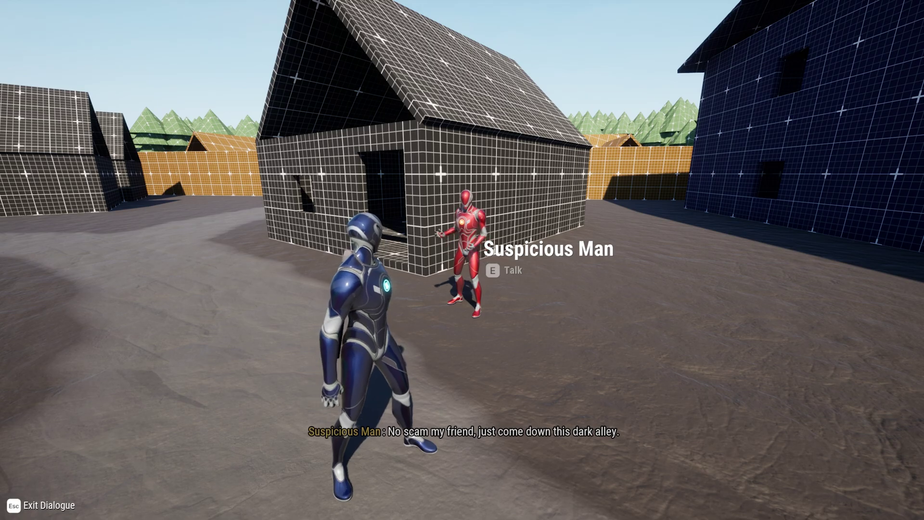
key(w)
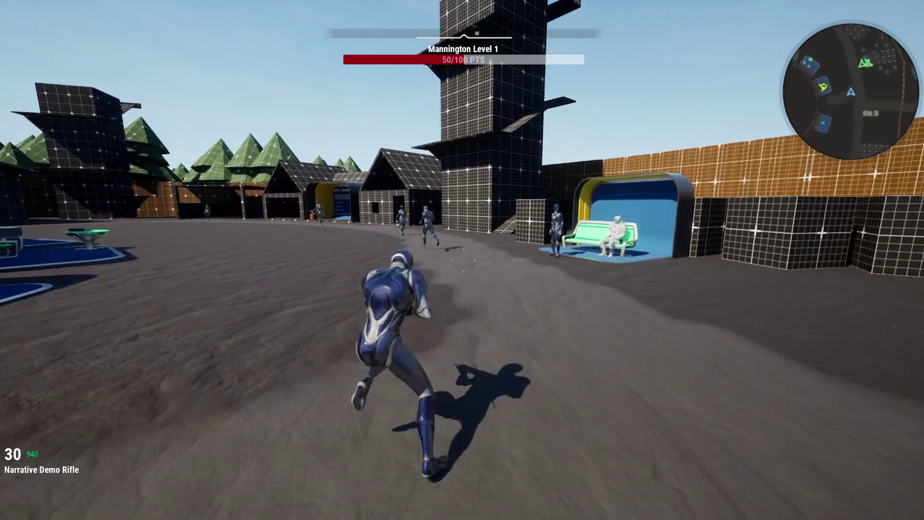
Step: Run through the village past the NPCs - Schedules board into the orange-walled alley
key(w)
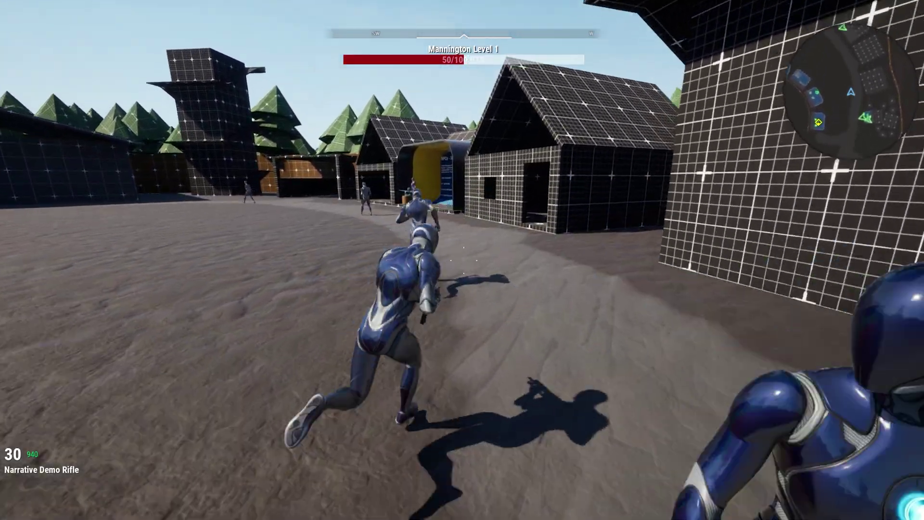
key(w)
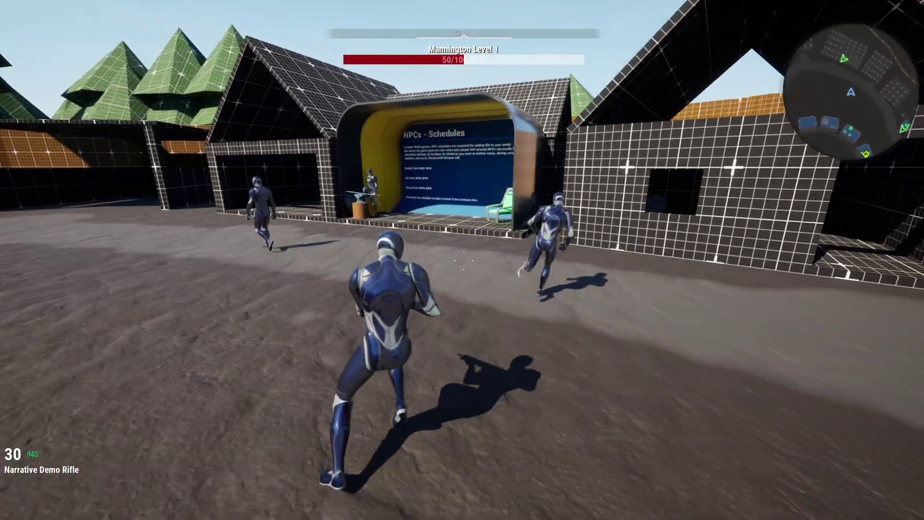
key(w)
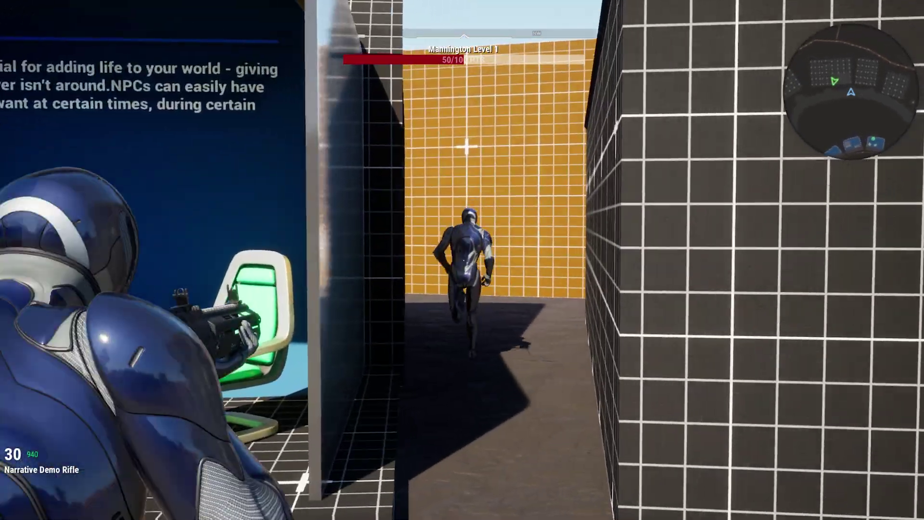
key(w)
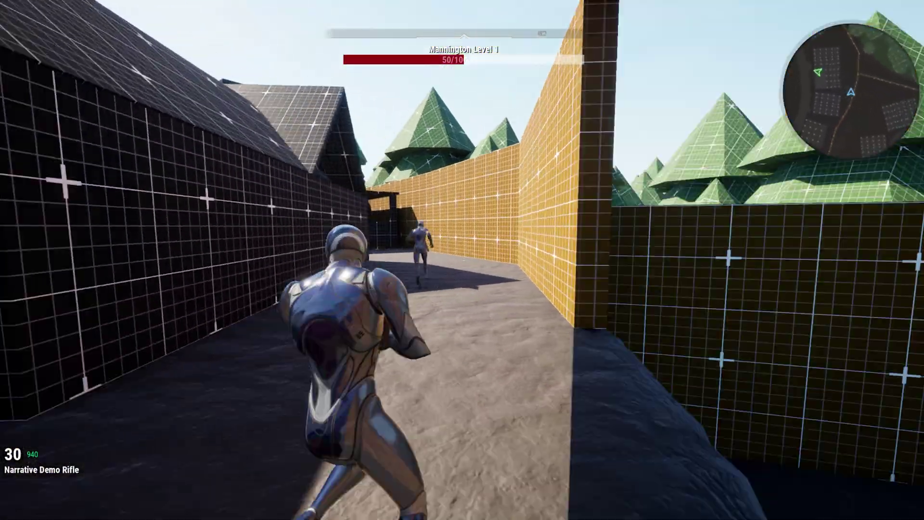
Step: Fire and reload the rifle, switch to first person, and put the rifle away in the open area
click(464, 261)
click(463, 261)
key(w)
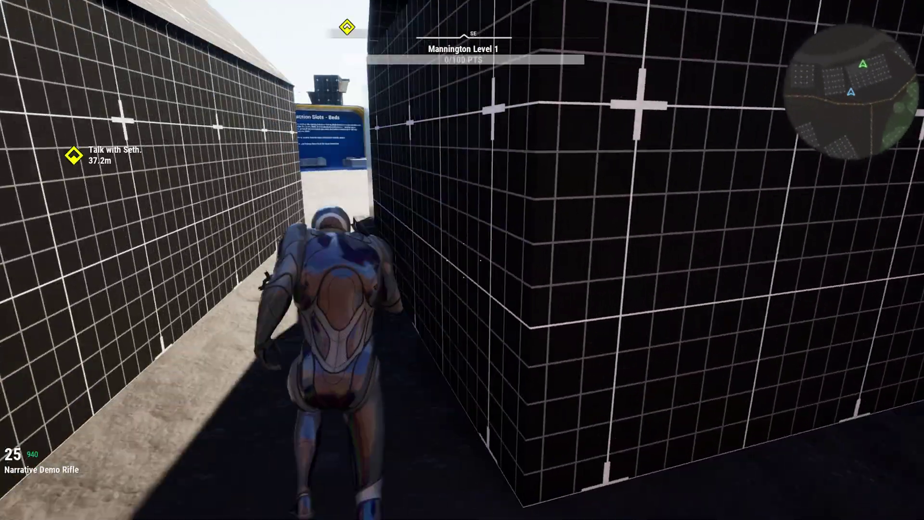
key(r)
key(w)
key(v)
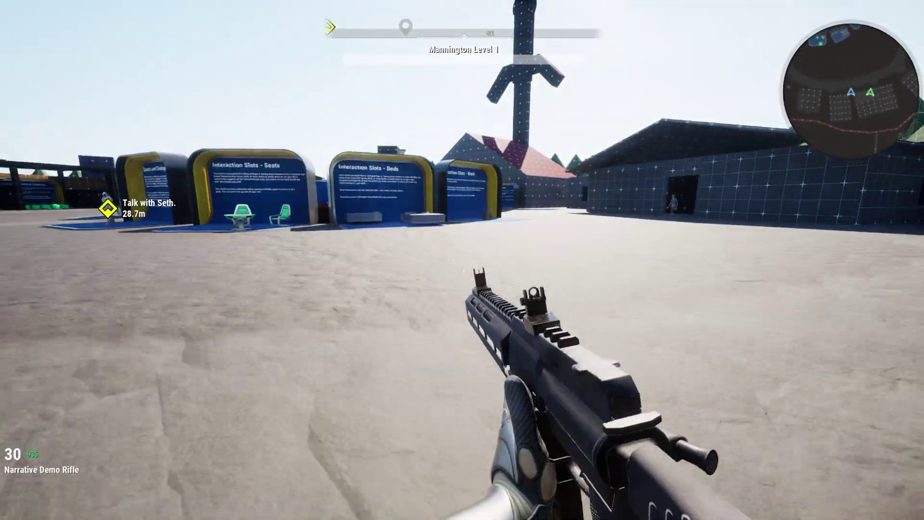
key(x)
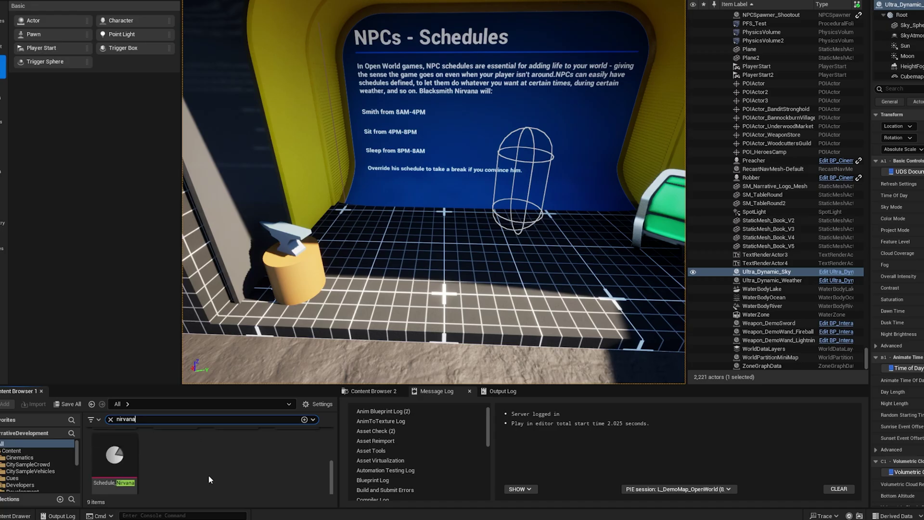
Step: Set the dialogue's Is Quest at State Node ID to GotWeapons, then jump to that quest node
click(96, 467)
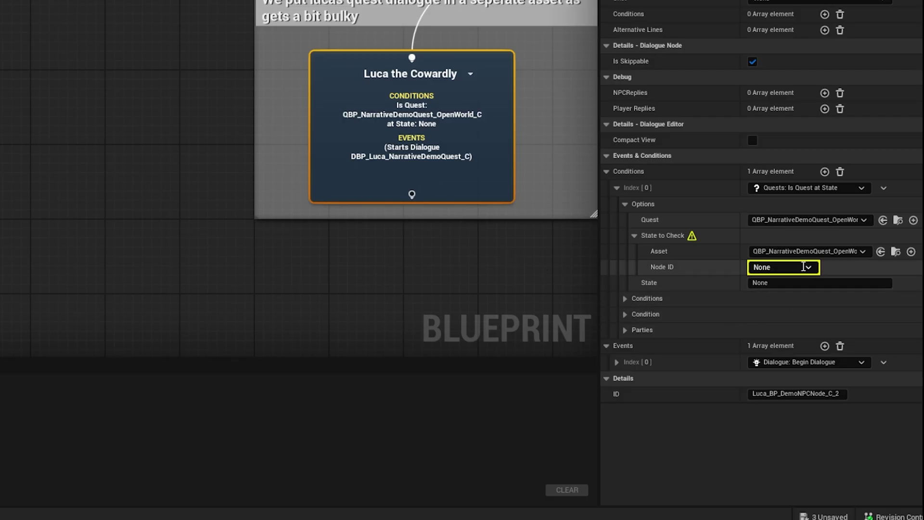
click(809, 268)
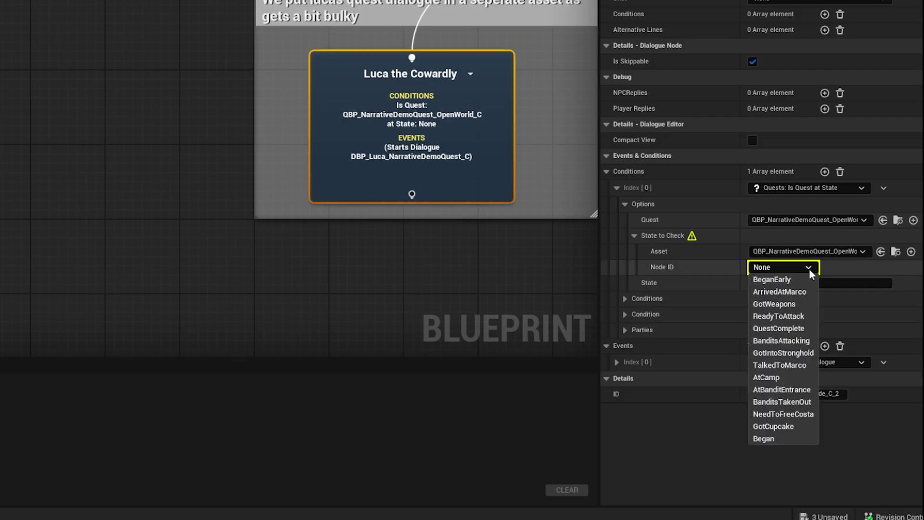
click(780, 304)
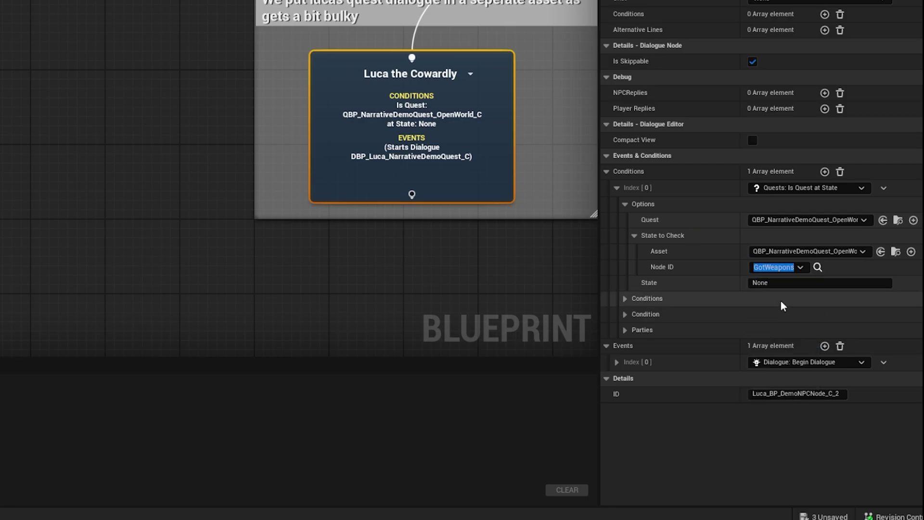
click(717, 286)
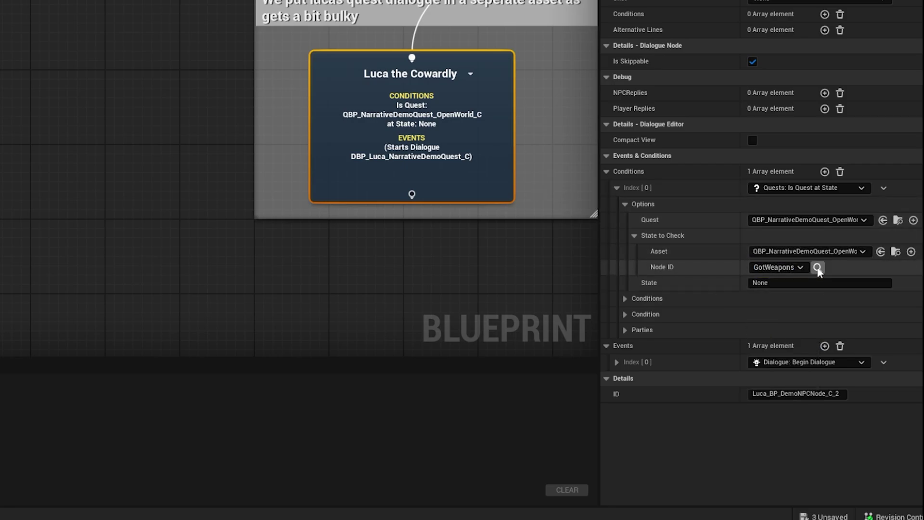
click(817, 267)
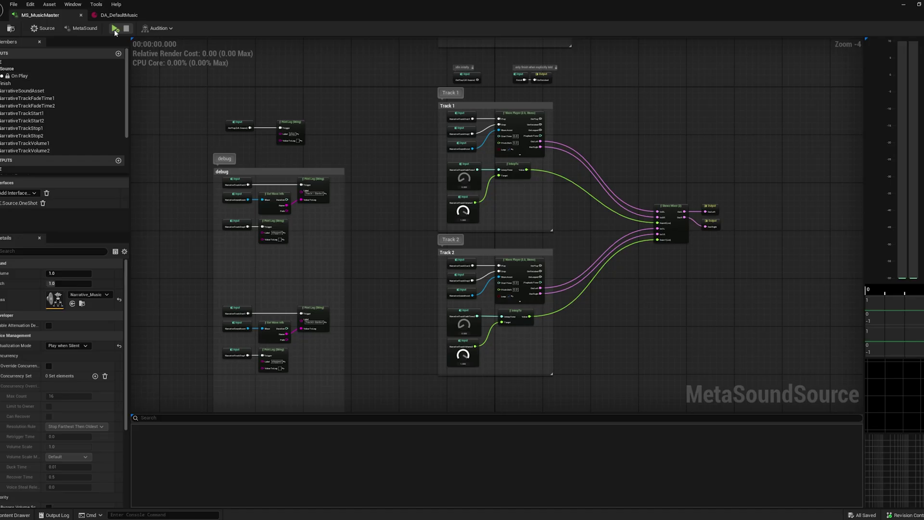
Step: Add Accomplice_Fool as a second music sound in DA_DefaultMusic
click(125, 15)
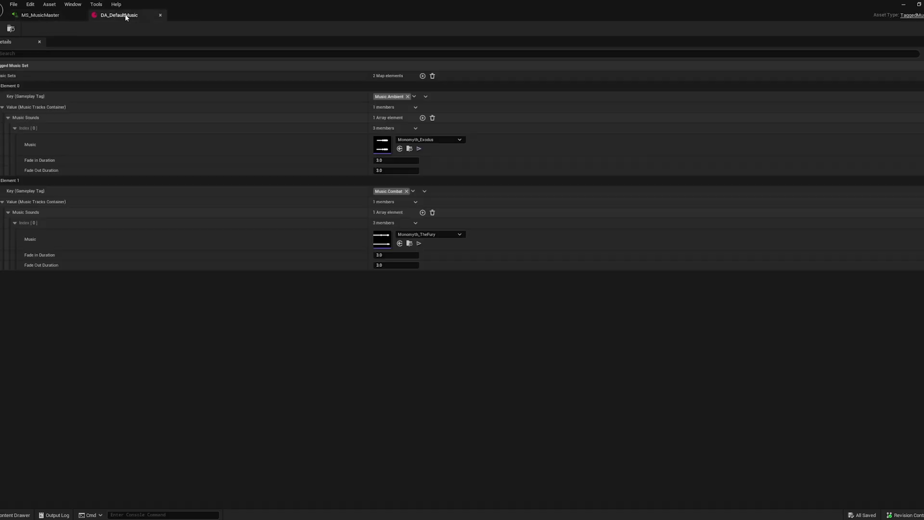
click(423, 118)
click(15, 181)
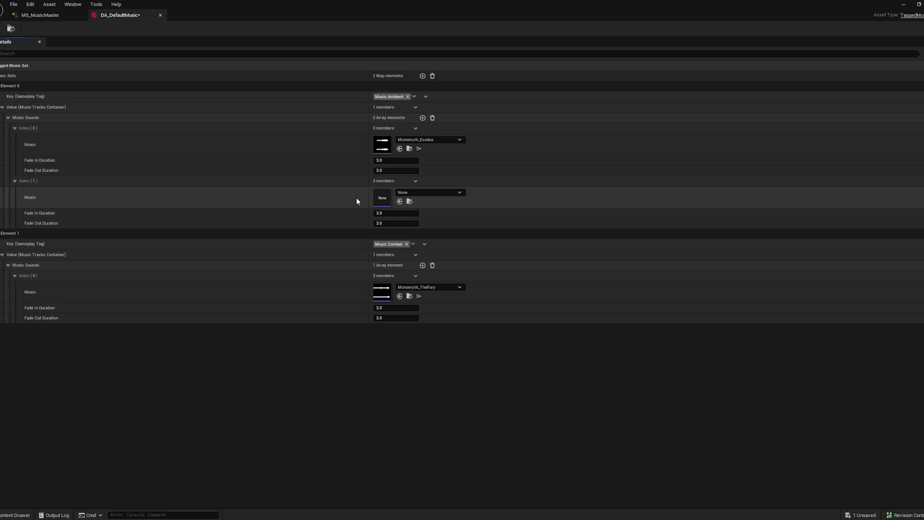
click(421, 192)
click(443, 324)
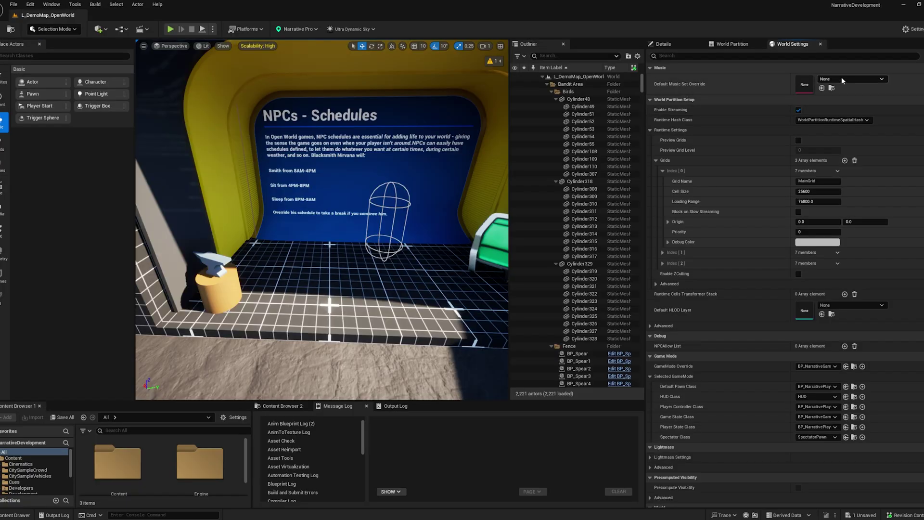
Step: Set DA_DefaultMusic as the Default Music Set Override and add an Override Music Set node
click(841, 78)
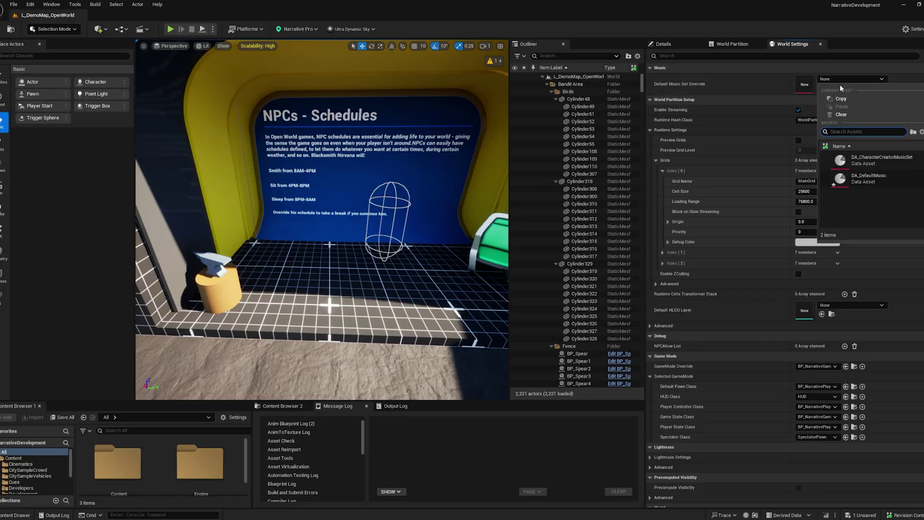
click(866, 178)
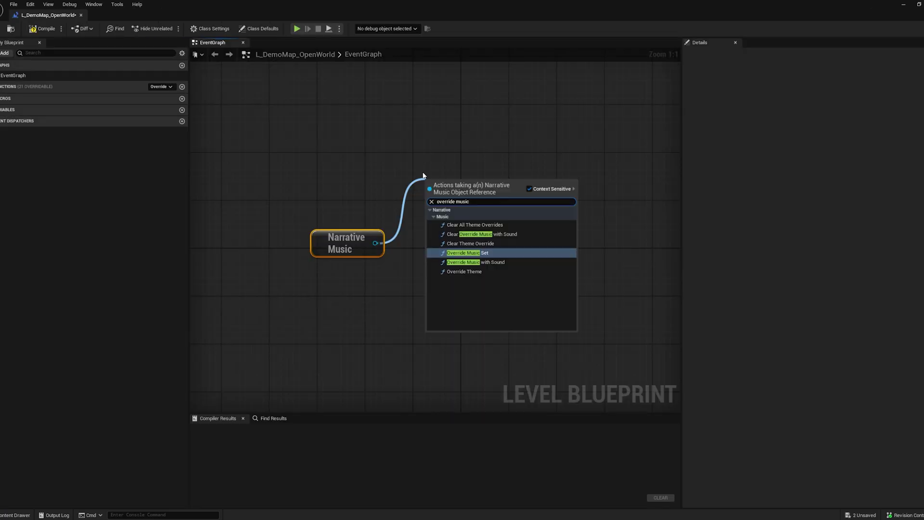
key(Return)
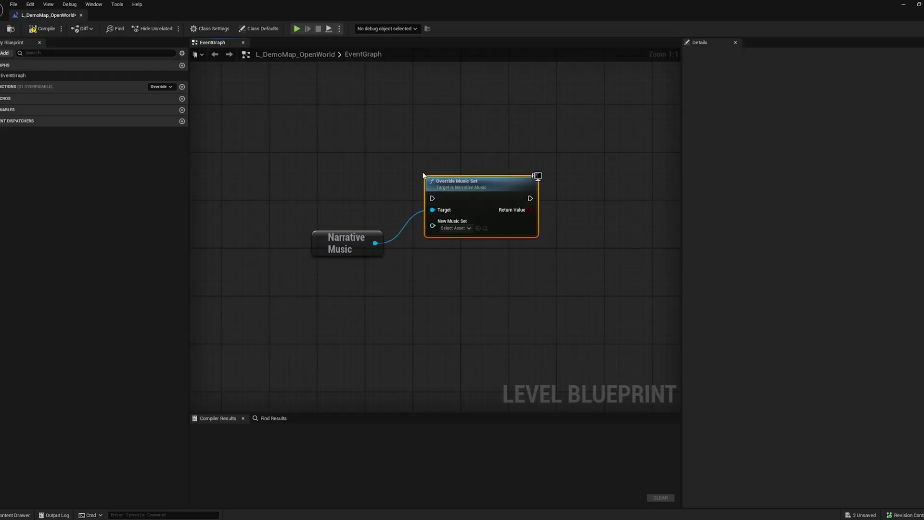
click(456, 227)
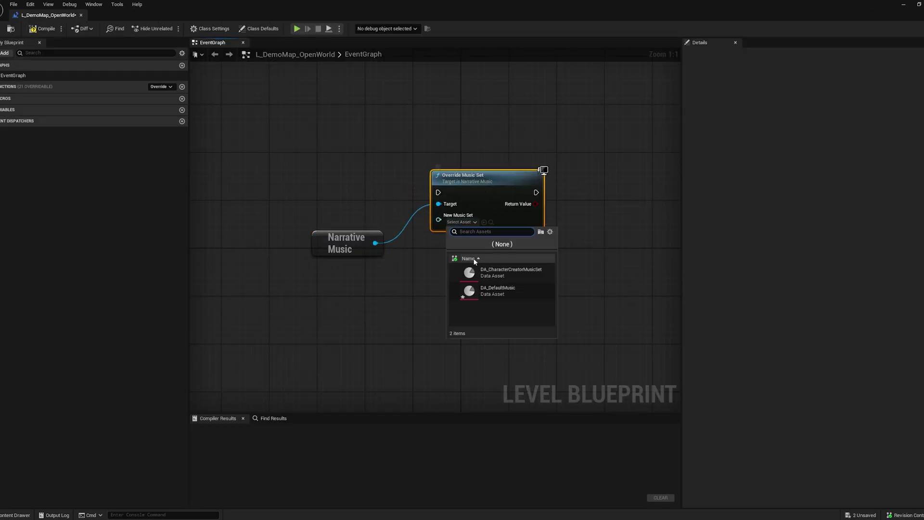
click(398, 266)
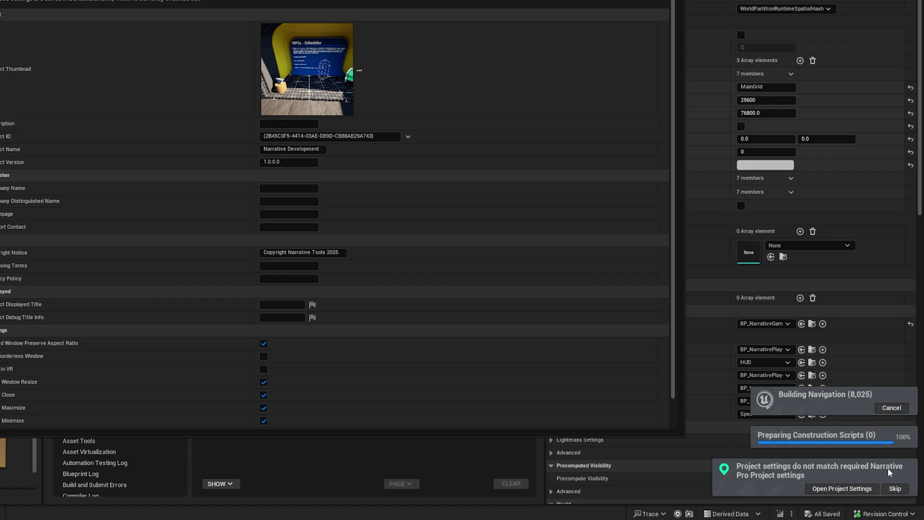
Step: Apply the required Narrative Pro project settings and open the Map Generation Utility
click(835, 488)
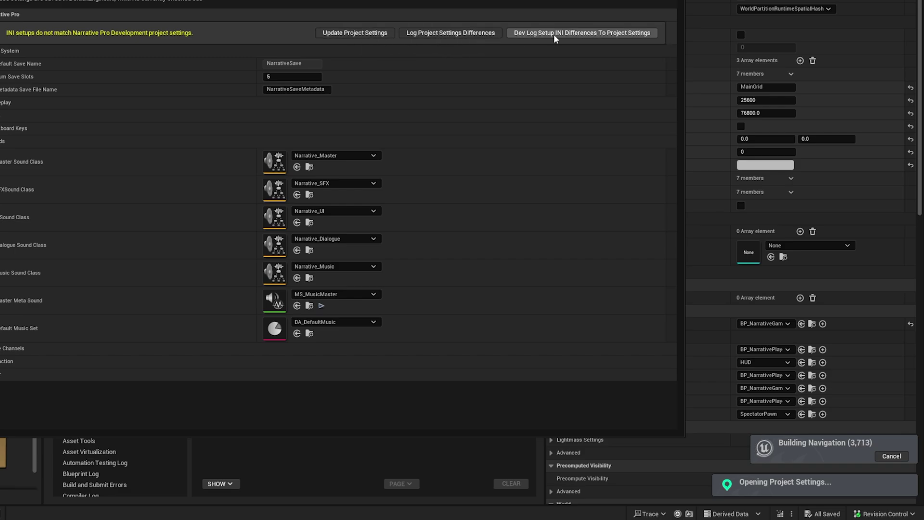
click(345, 34)
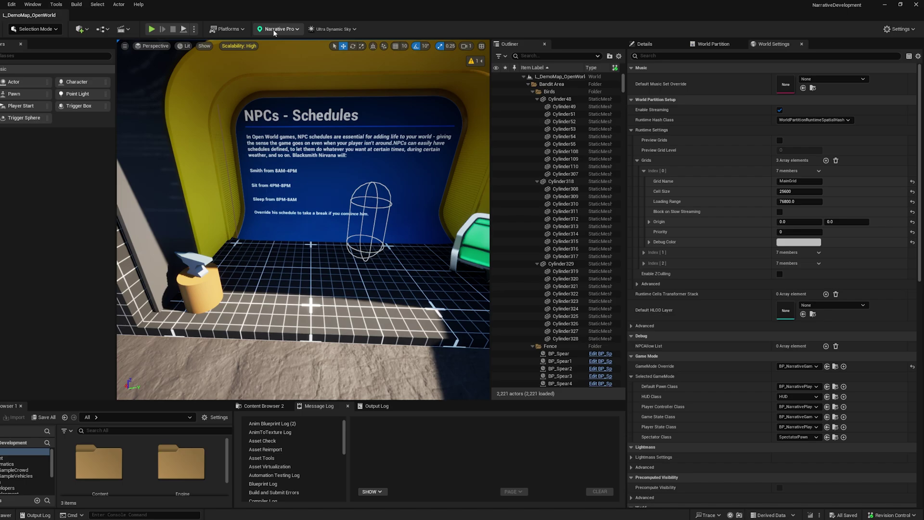
click(274, 30)
click(287, 83)
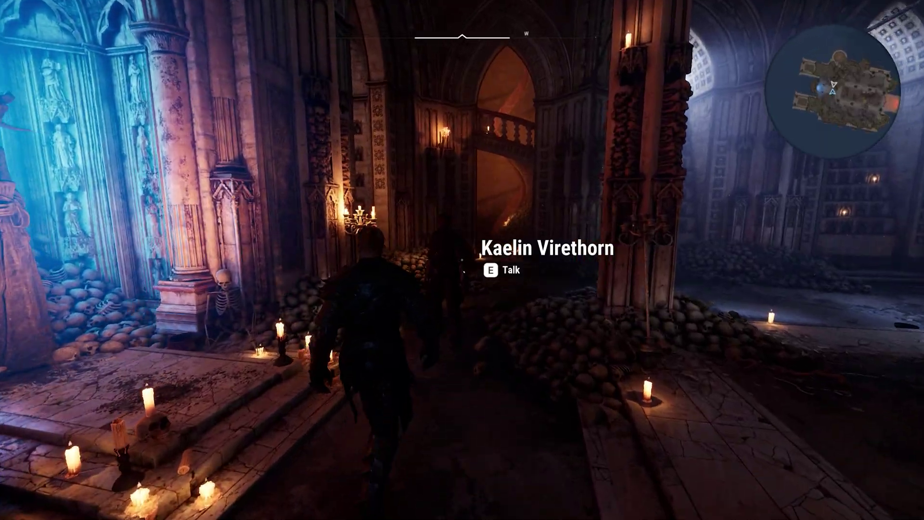
Step: Talk to the NPC in the crypt to start the dialogue cinematic
key(e)
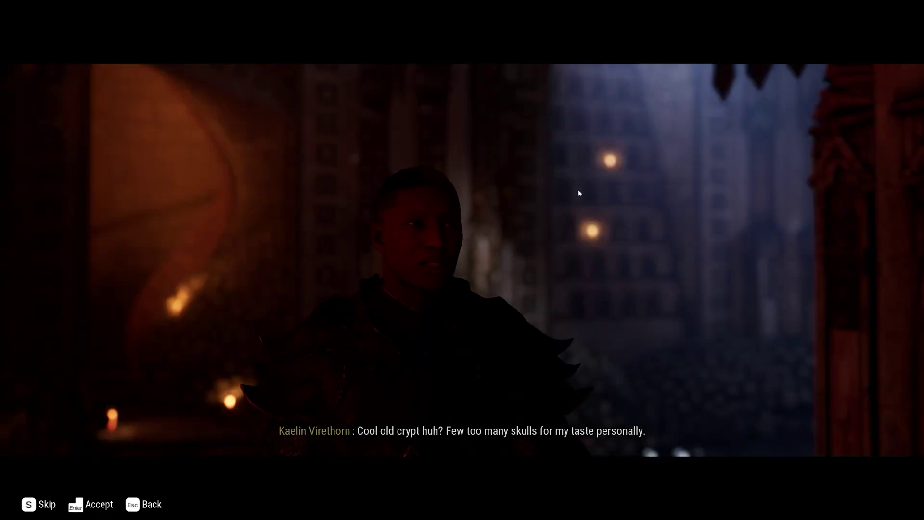